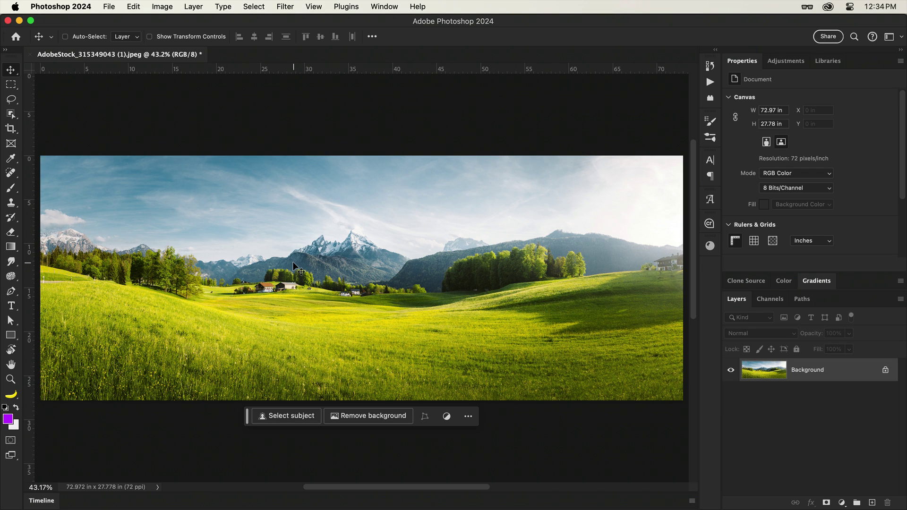
# Step: Drag the crop box past both sides of the meadow photo, leaving empty strips to fill
pyautogui.press('super+minus')
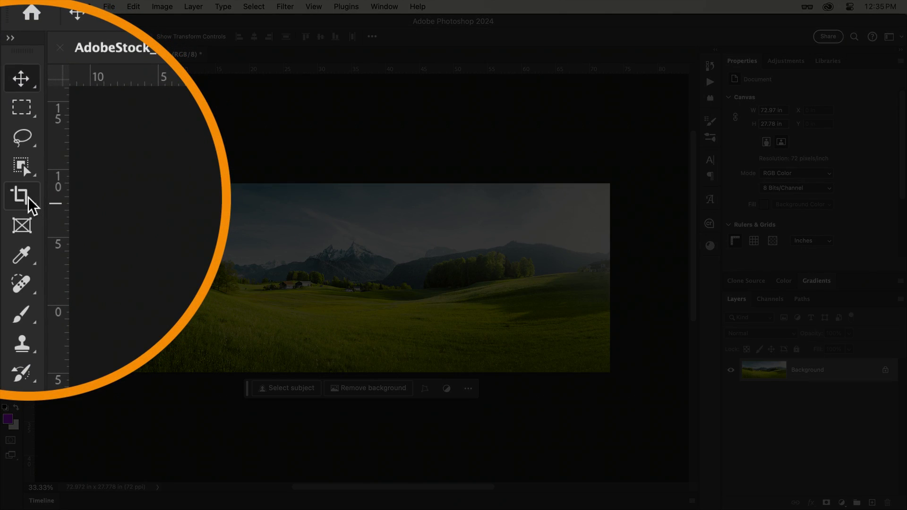
pyautogui.click(29, 202)
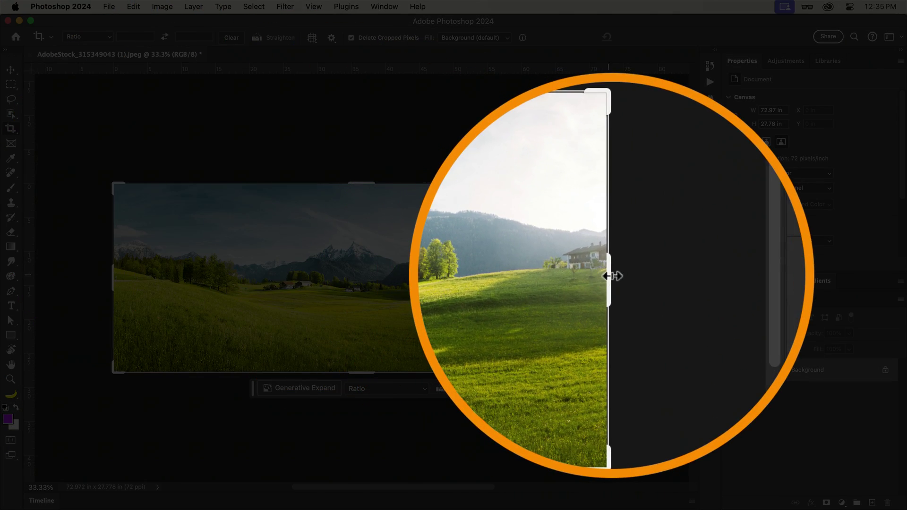
pyautogui.moveTo(609, 276); pyautogui.dragTo(665, 276)
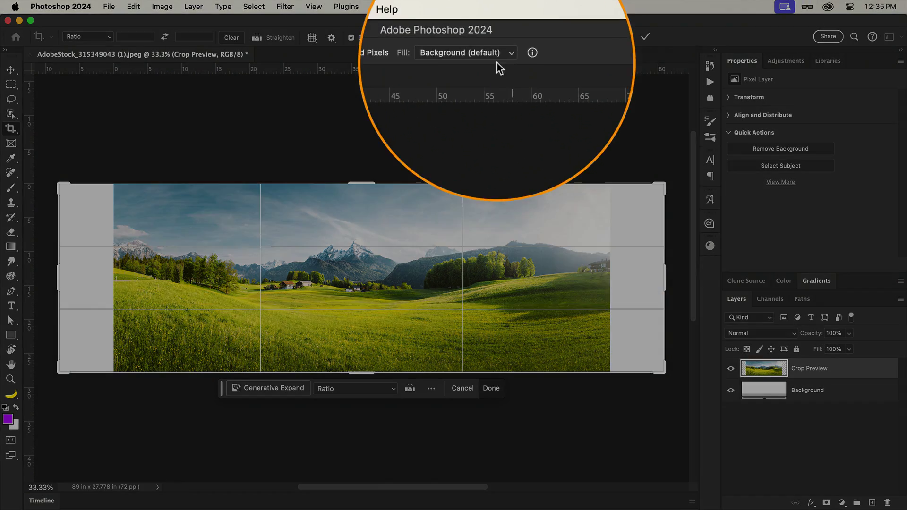
pyautogui.click(474, 37)
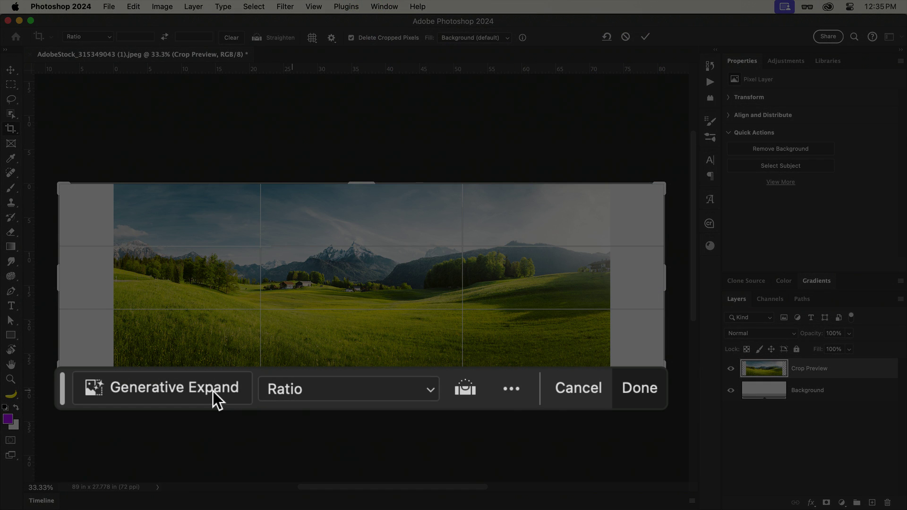
# Step: Run Generative Expand with an empty prompt to fill both side strips with meadow scenery
pyautogui.click(216, 399)
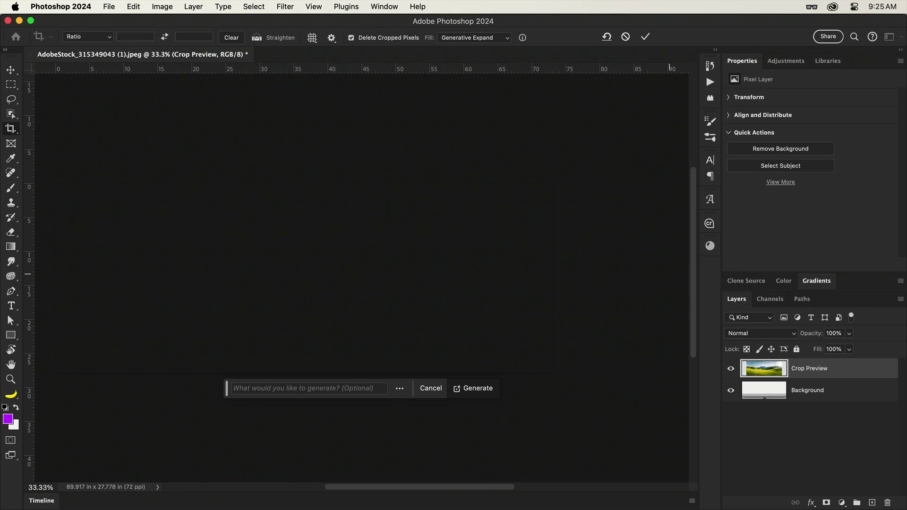
pyautogui.click(611, 388)
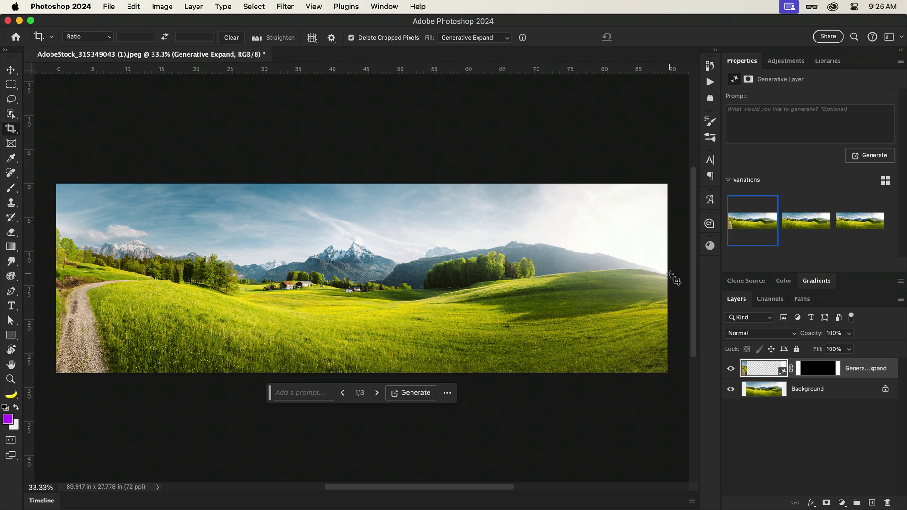
# Step: Widen the canvas again on both sides, generate, and keep variation 2
pyautogui.hotkey('ctrl', '-')
pyautogui.moveTo(591, 277); pyautogui.dragTo(644, 278)
pyautogui.press('Return')
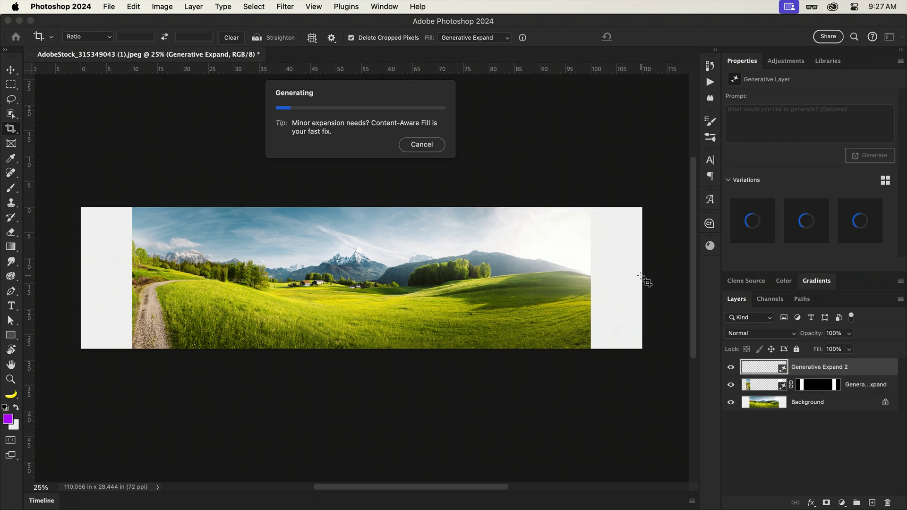
pyautogui.click(806, 222)
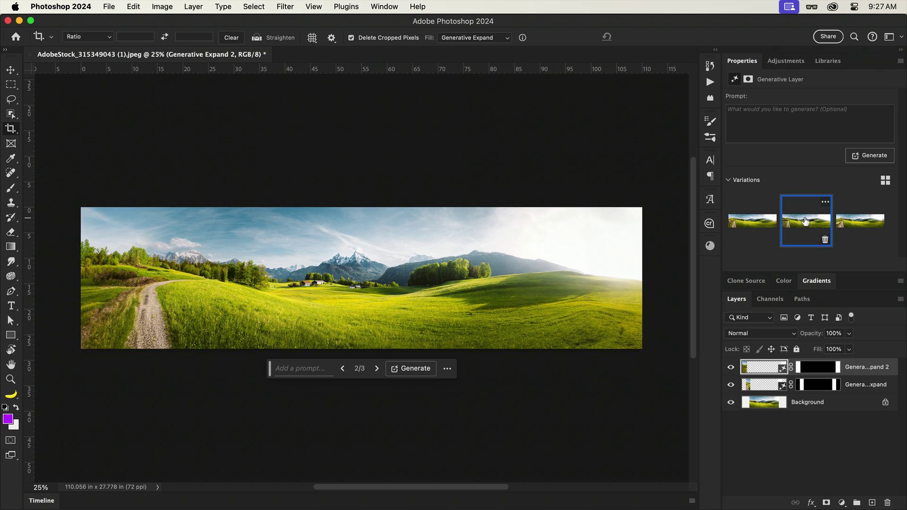
# Step: Stretch the canvas wider once more and generate new scenery at both edges
pyautogui.moveTo(641, 277); pyautogui.dragTo(685, 281)
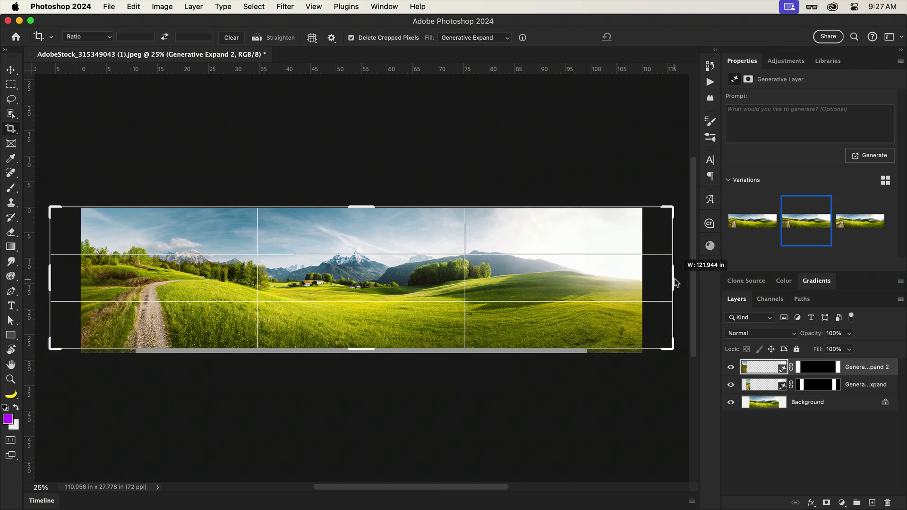
pyautogui.press('Return')
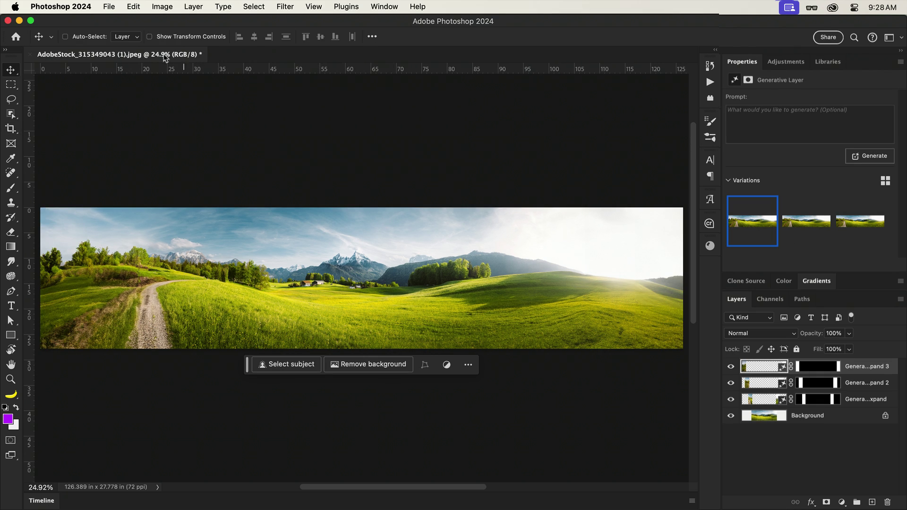
pyautogui.click(110, 6)
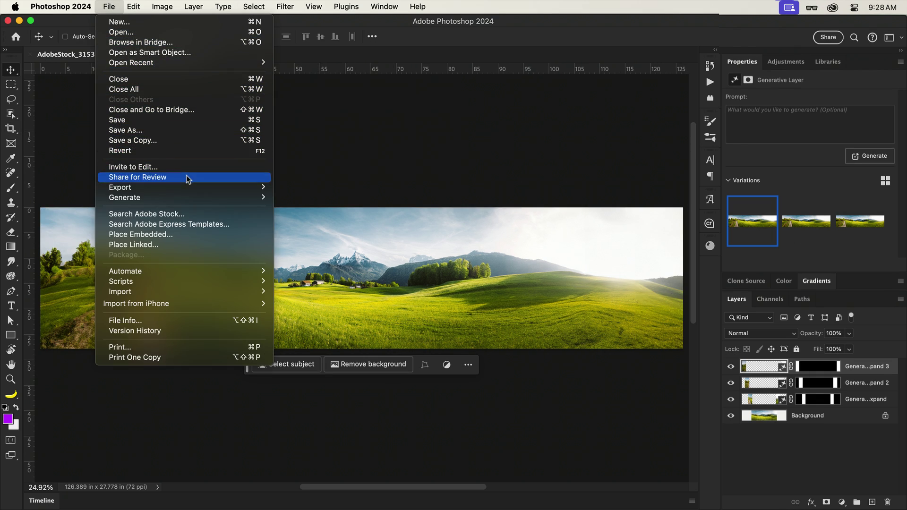
pyautogui.moveTo(120, 188)
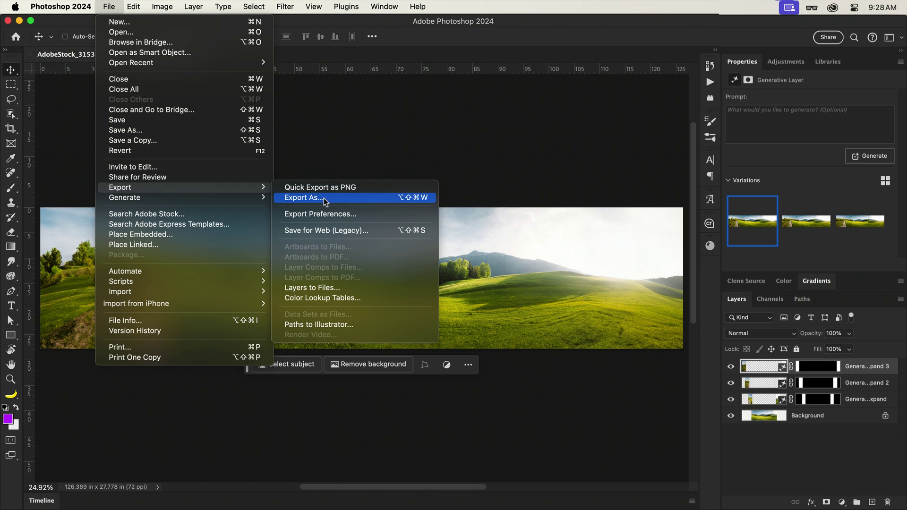
# Step: Open Export As for the 9100×2000 px panorama as a high-quality JPG
pyautogui.click(325, 201)
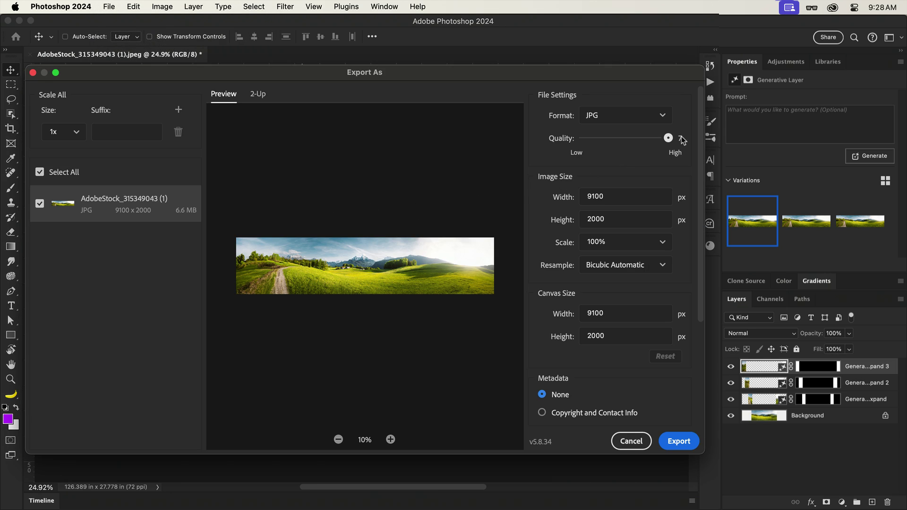